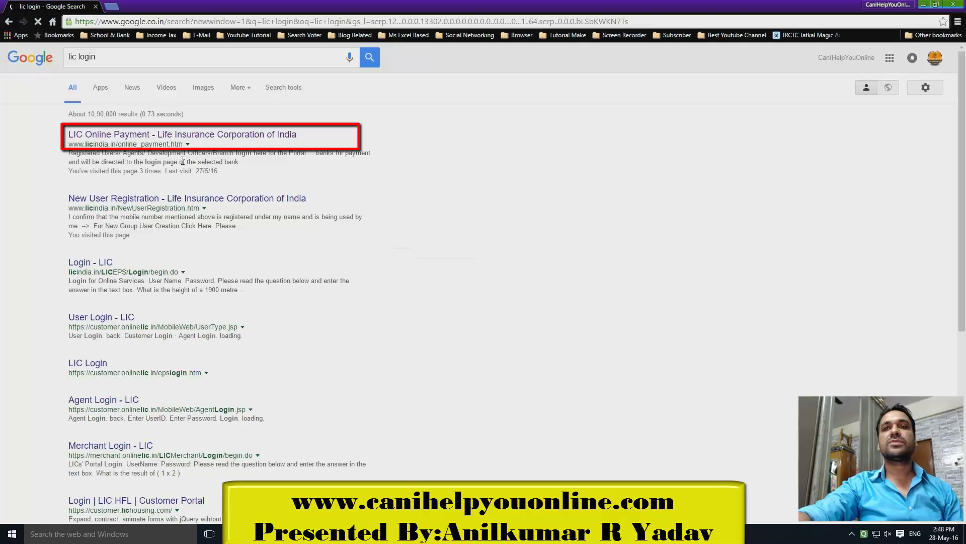
Open the Registered User login from the LIC Online Payment page and sign in, answering the number-list question with 71
click(198, 135)
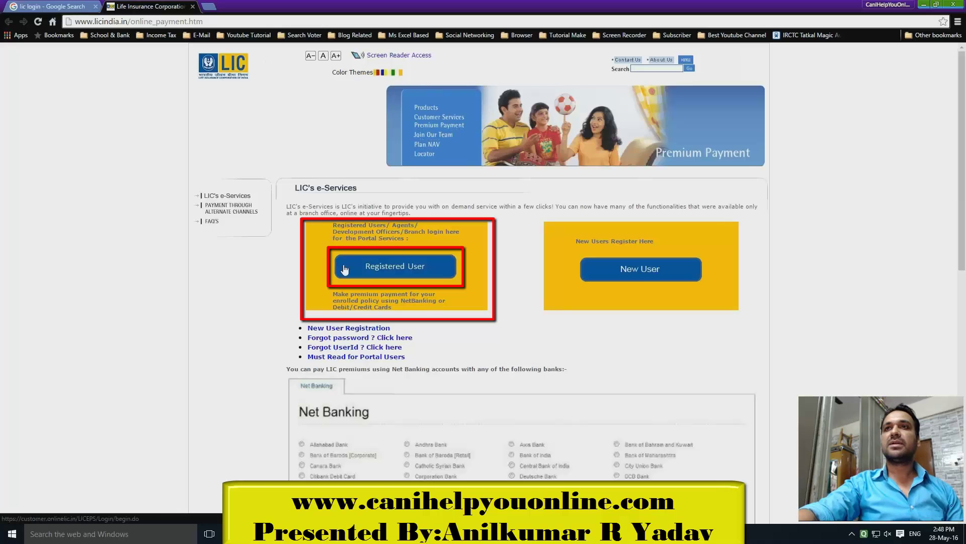
click(388, 275)
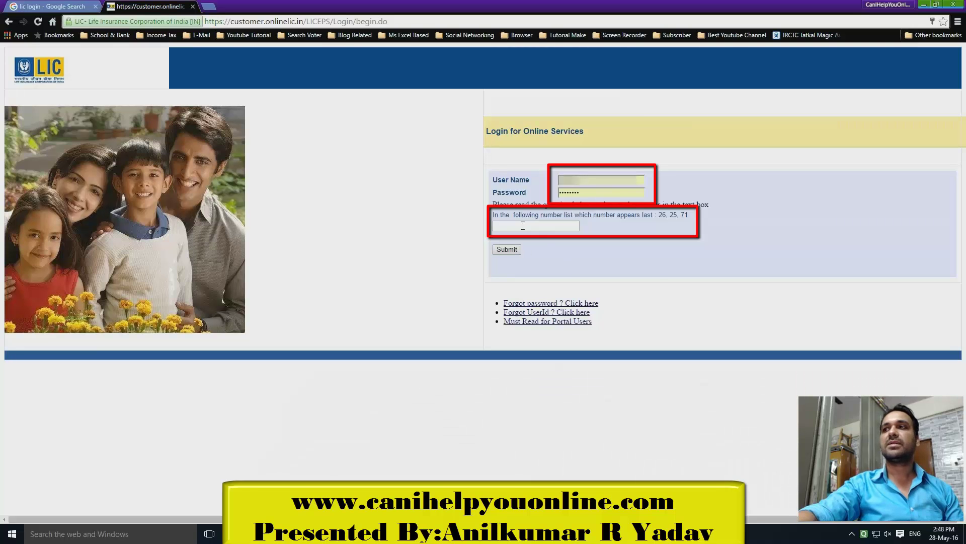
click(522, 226)
text(71)
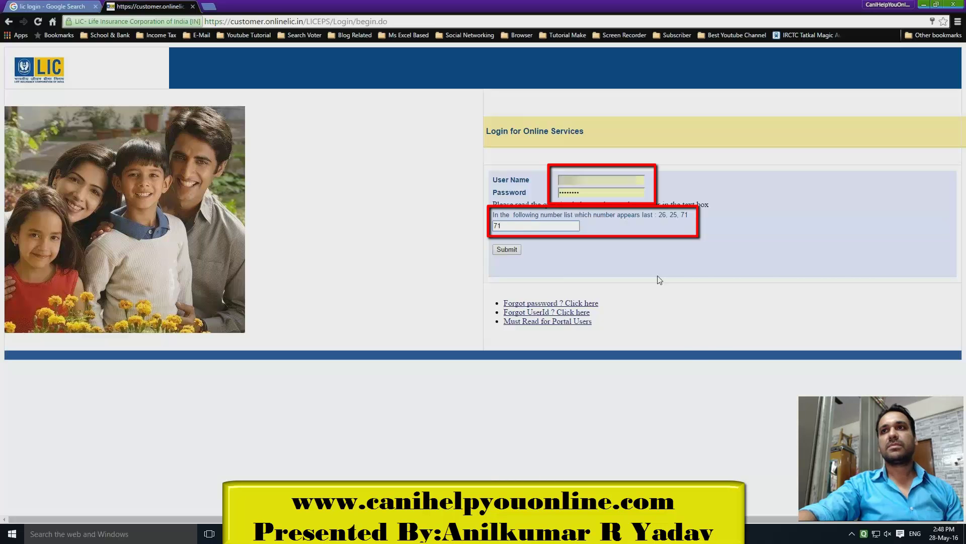
click(508, 251)
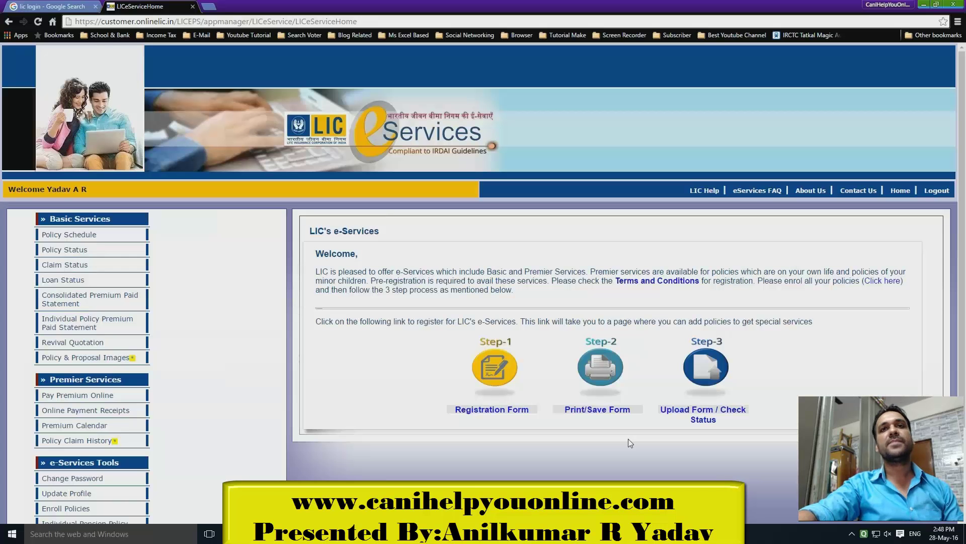
Start an online premium payment for Conventional Policies with the Pay Renewal Premium option
scroll(628, 439, down, 2)
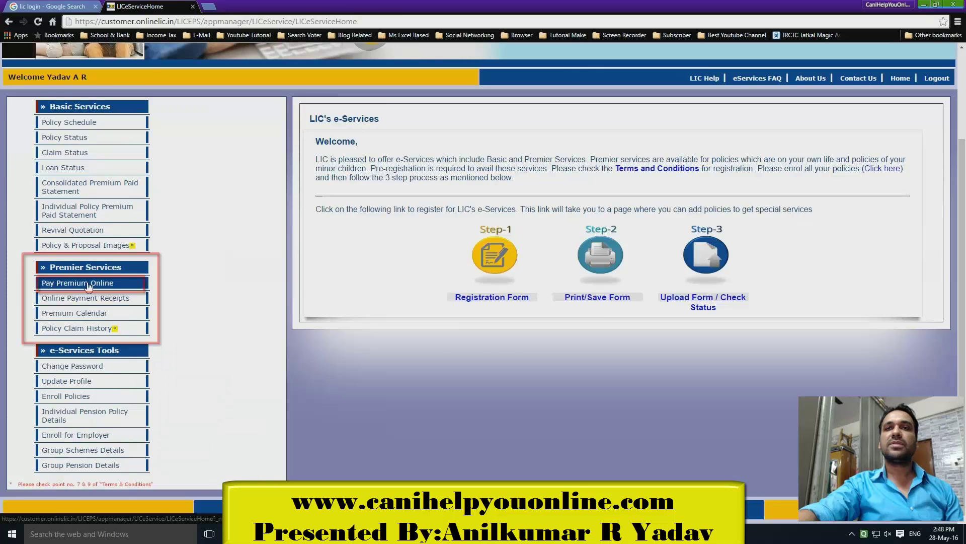
click(89, 285)
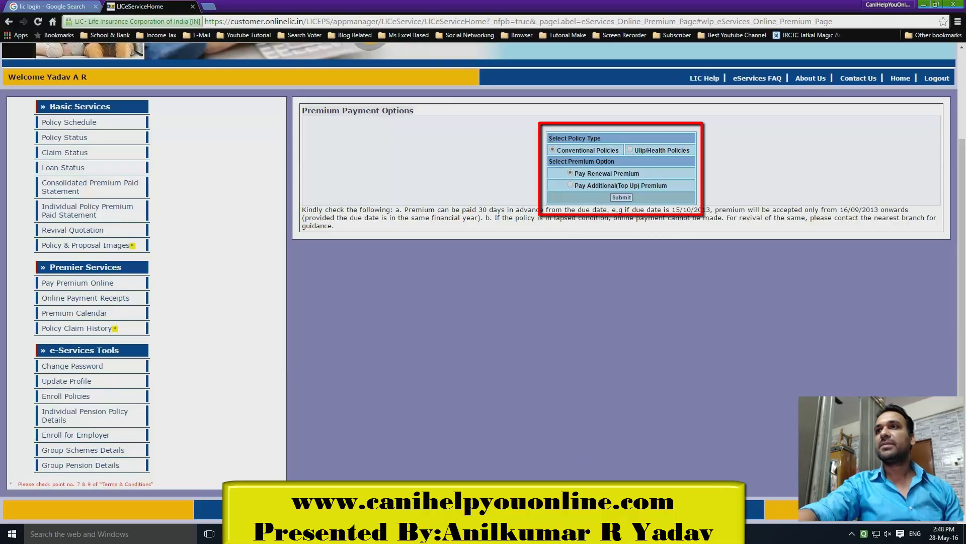
mouse_move(550, 138)
mouse_down()
mouse_move(606, 137)
mouse_move(596, 150)
mouse_move(691, 152)
mouse_up()
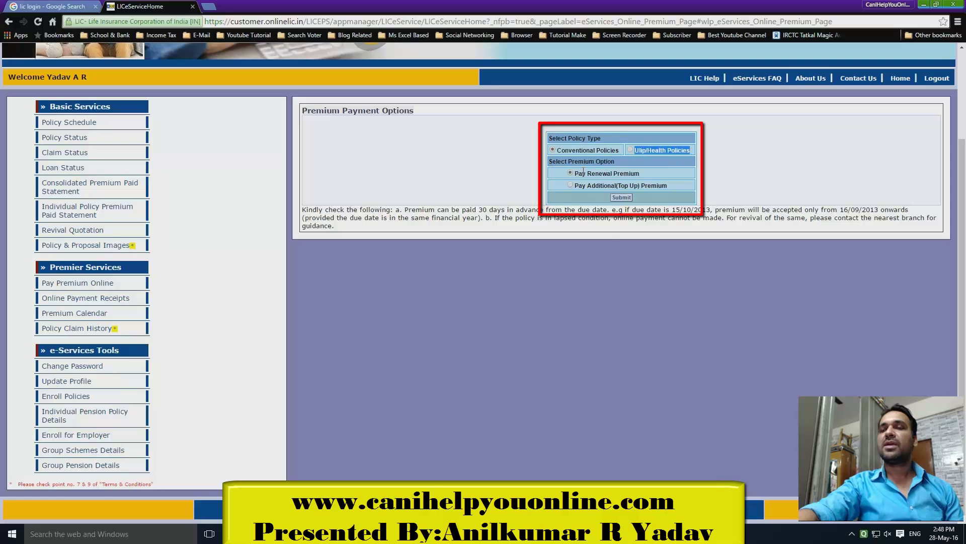
drag(576, 174, 647, 178)
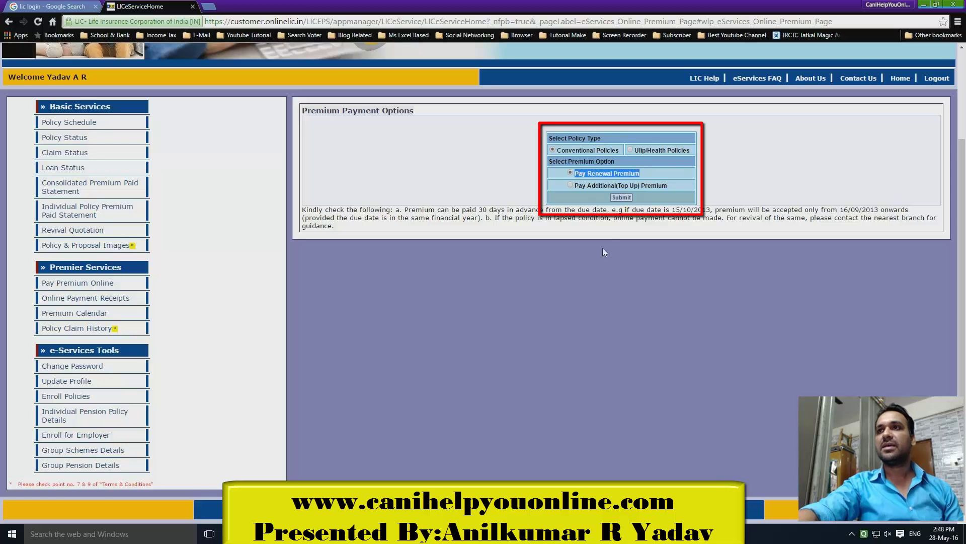
drag(577, 189, 672, 188)
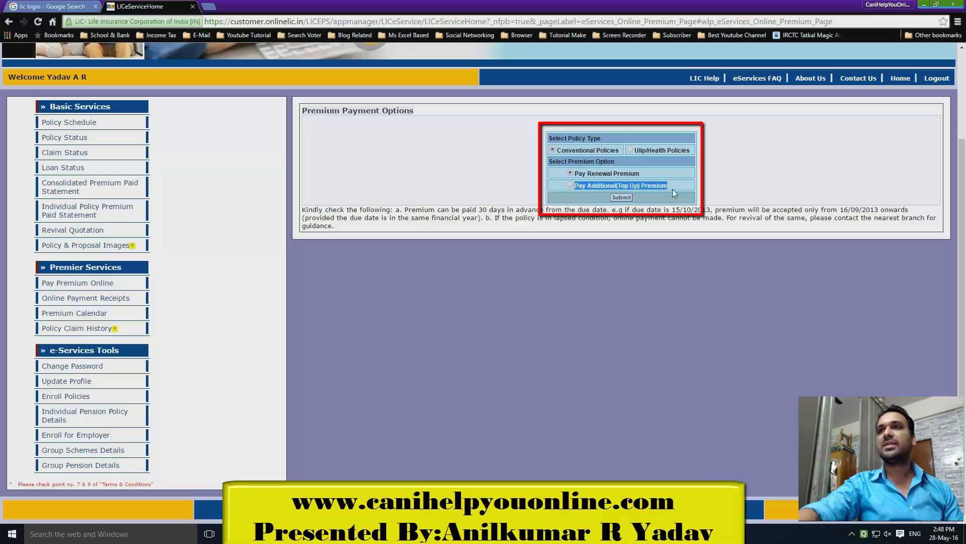
click(597, 296)
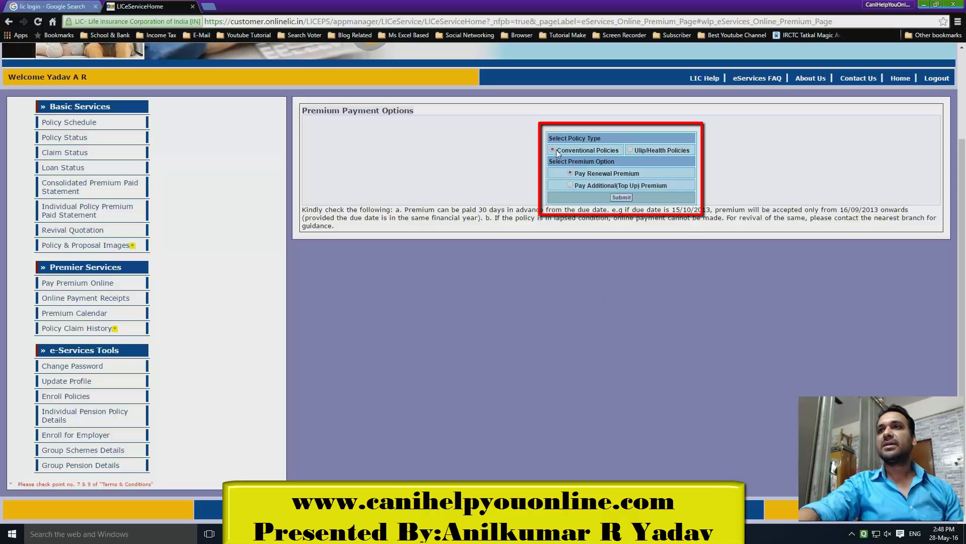
click(621, 197)
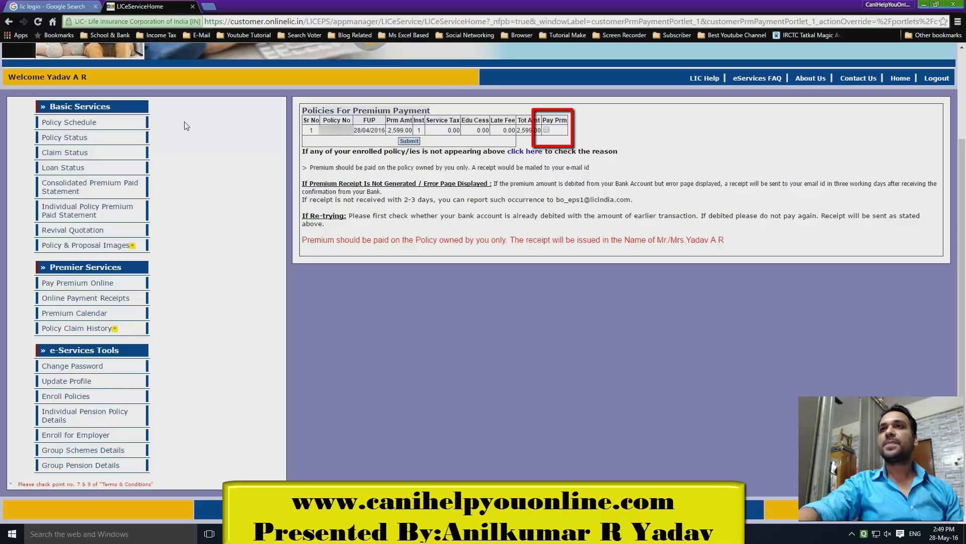
Select the listed policy for premium payment and confirm paying through the Billdesk Gateway, accepting the payment notice
click(547, 131)
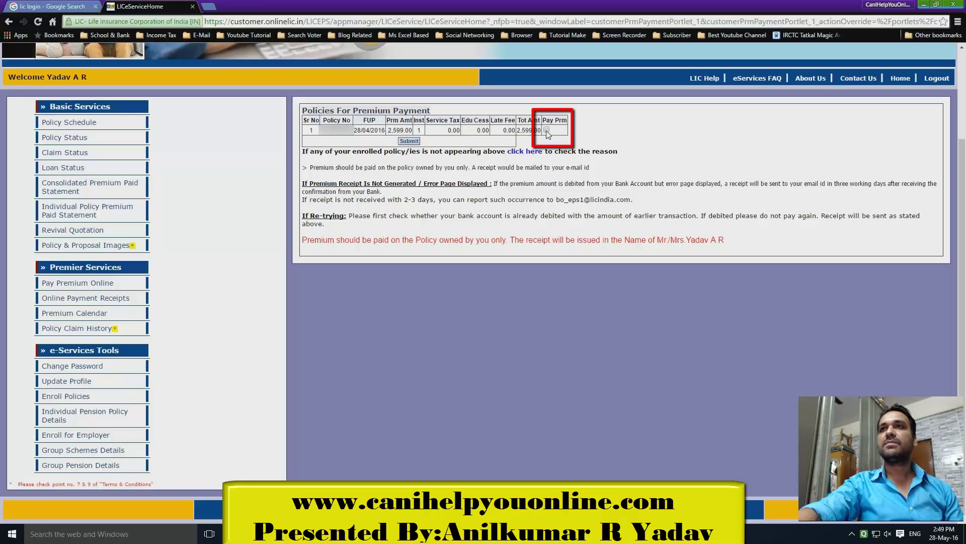
click(409, 142)
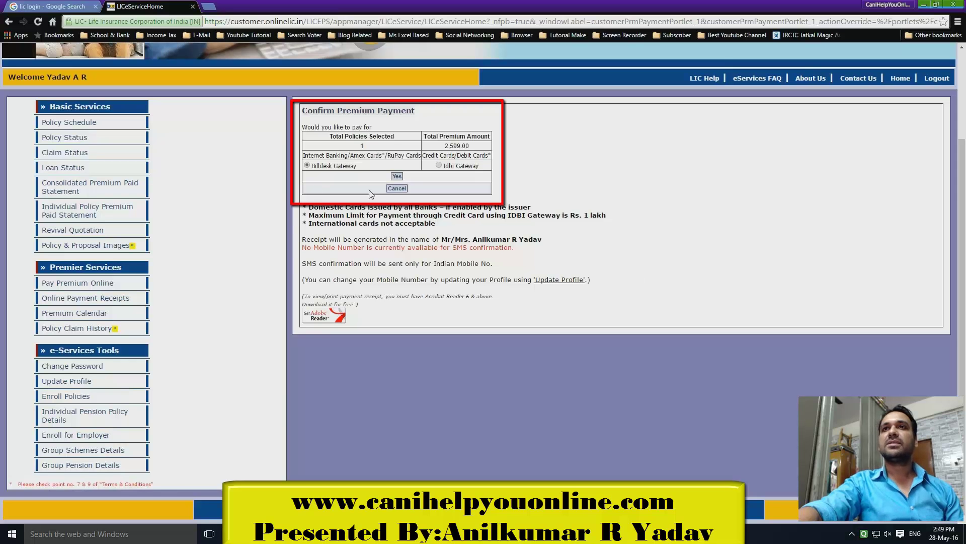
click(397, 177)
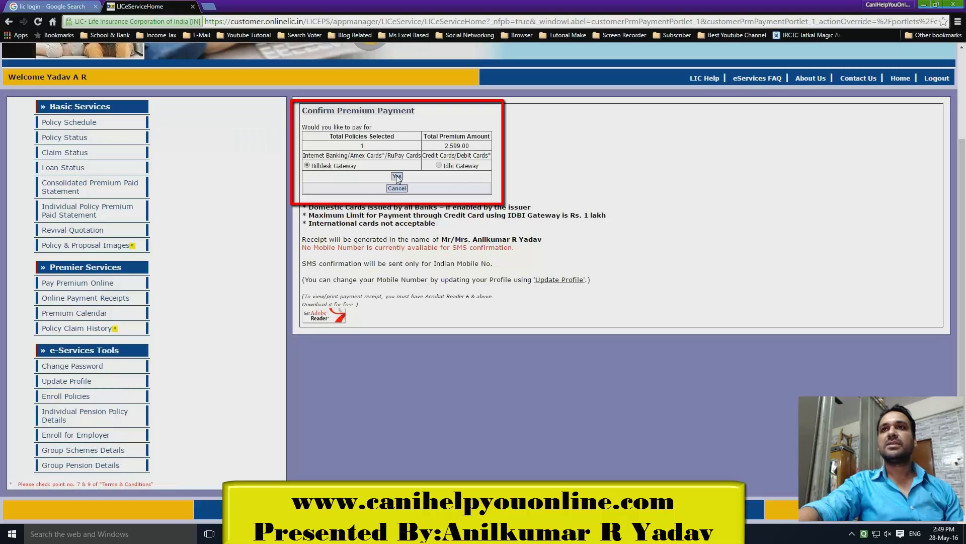
click(397, 176)
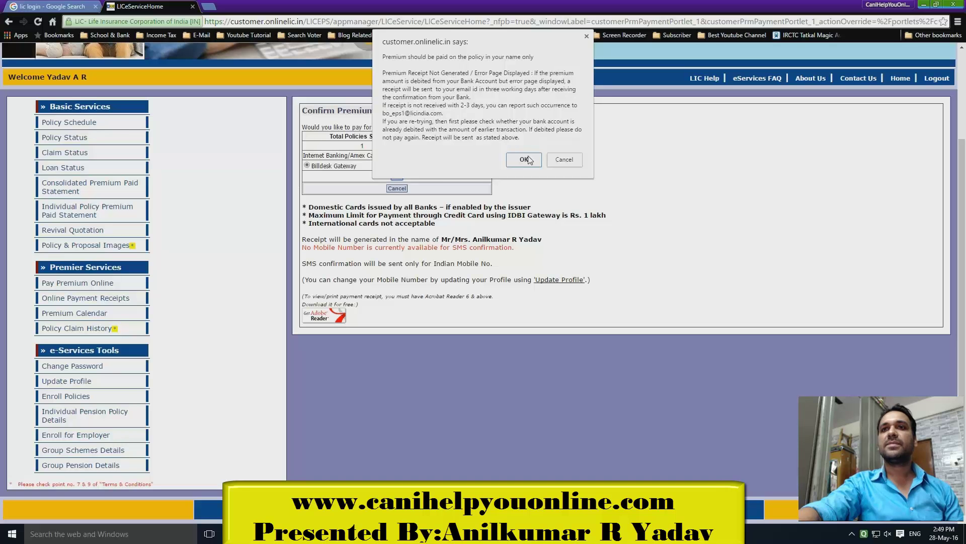
click(522, 157)
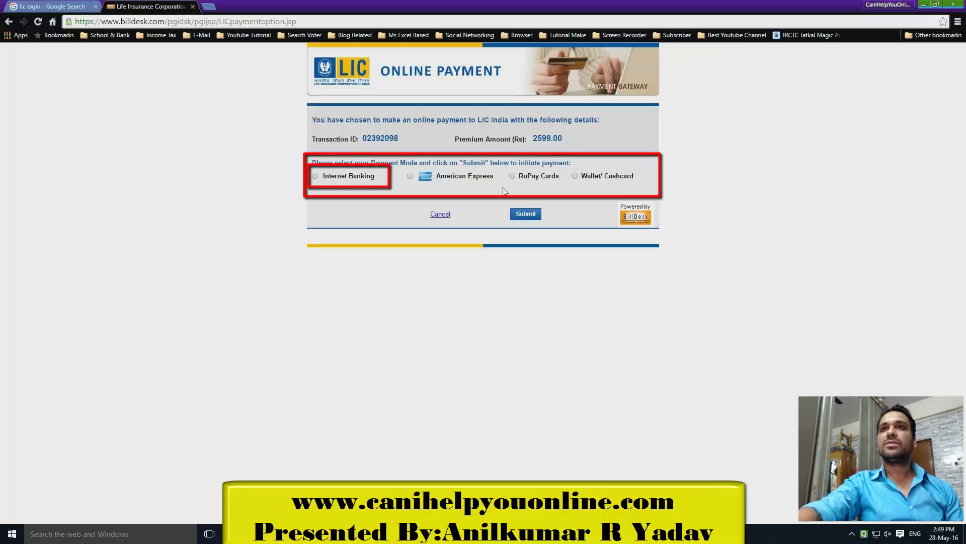
Choose Internet Banking with State Bank of India as the payment mode and submit it
click(315, 176)
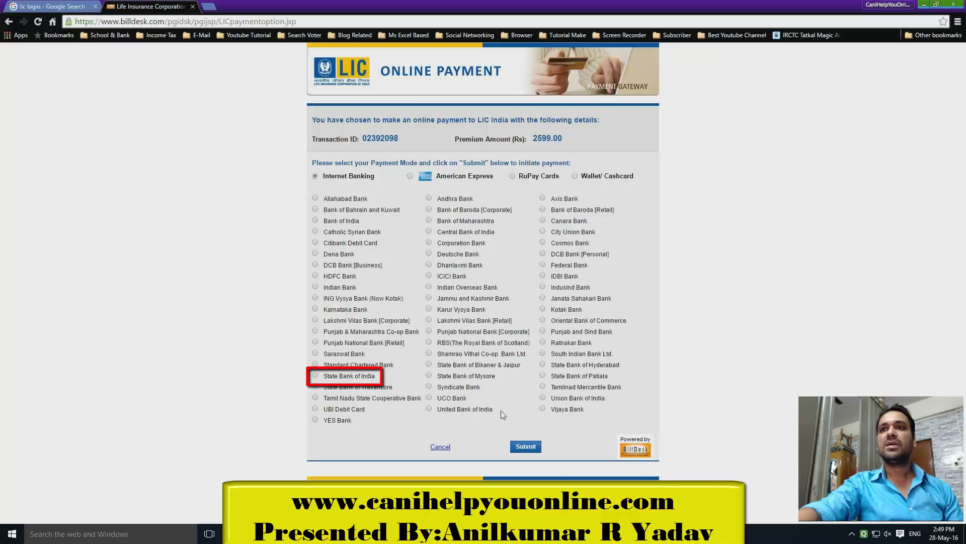
click(315, 375)
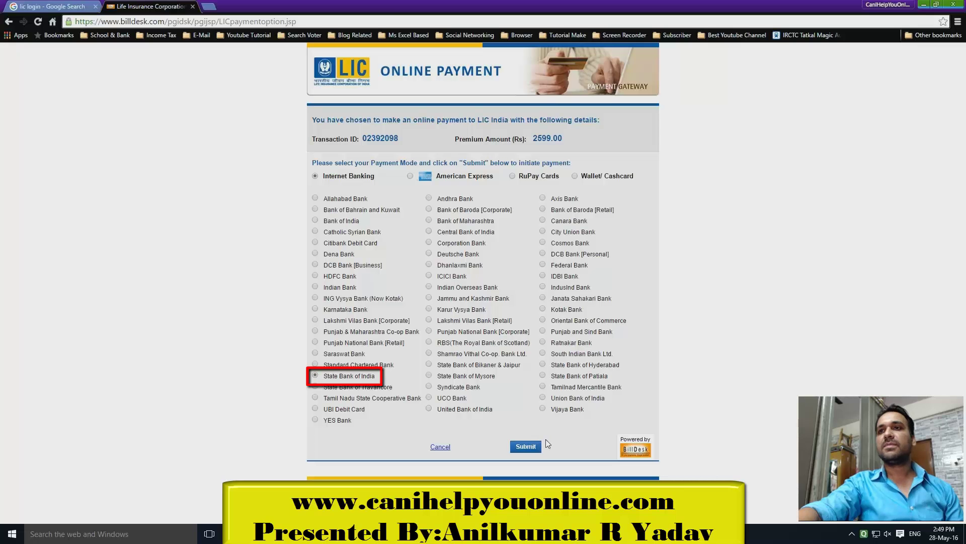
click(525, 447)
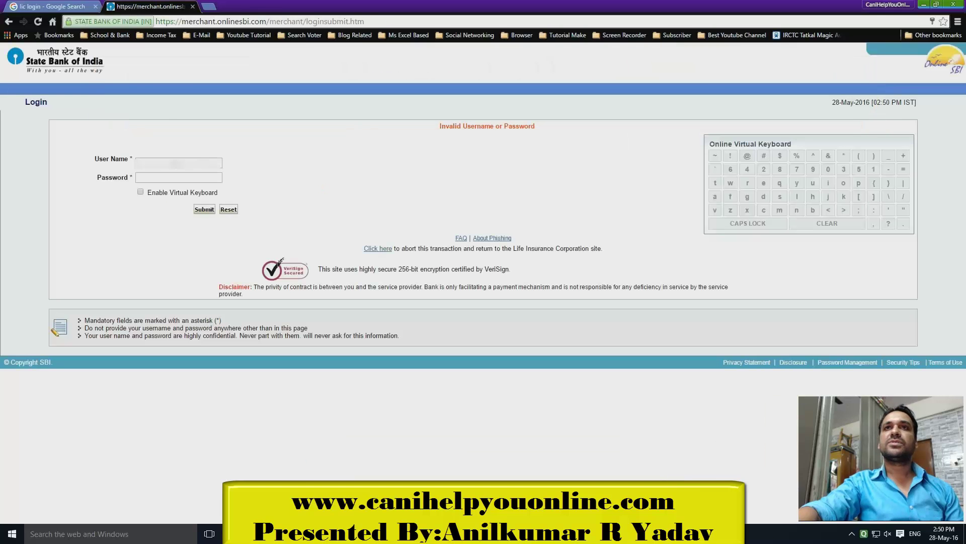
Replace the prefilled password on the State Bank of India login form with the account password and log in
click(165, 183)
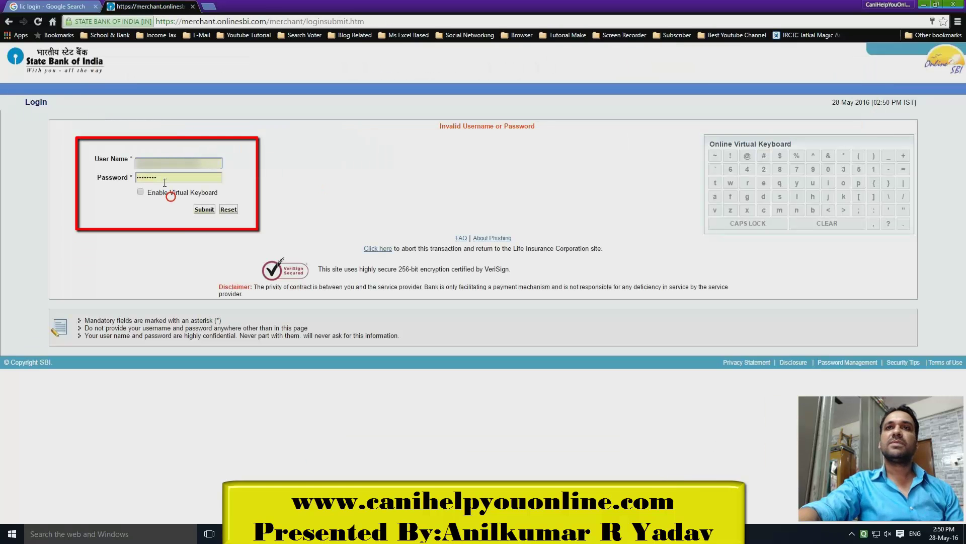
double_click(168, 178)
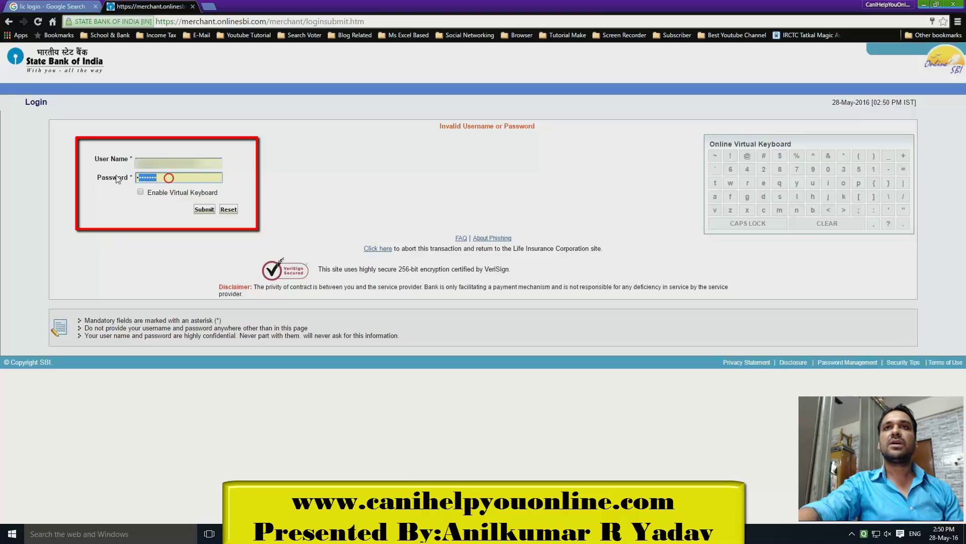
click(181, 177)
key(BackSpace)
key(BackSpace)
key(BackSpace)
key(BackSpace)
key(BackSpace)
key(BackSpace)
key(BackSpace)
key(BackSpace)
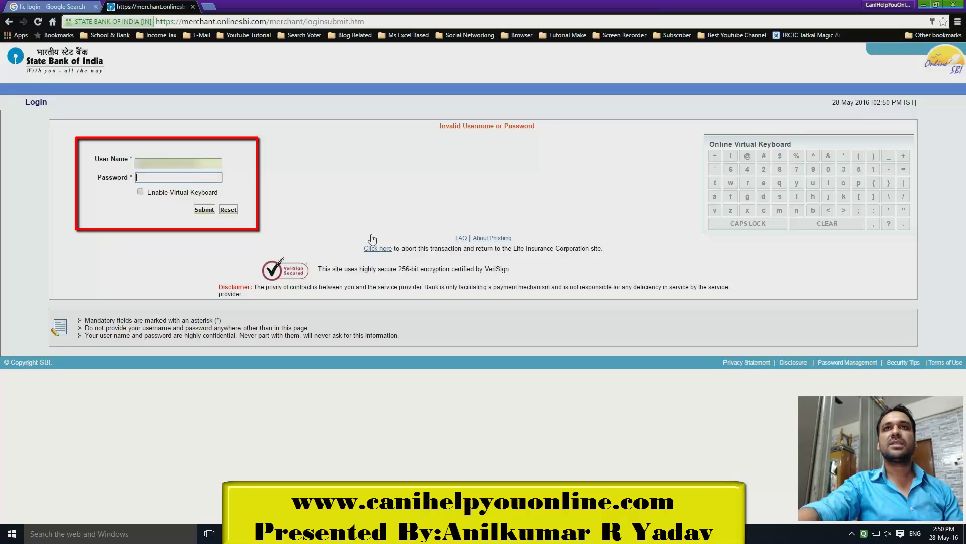
click(309, 202)
click(142, 177)
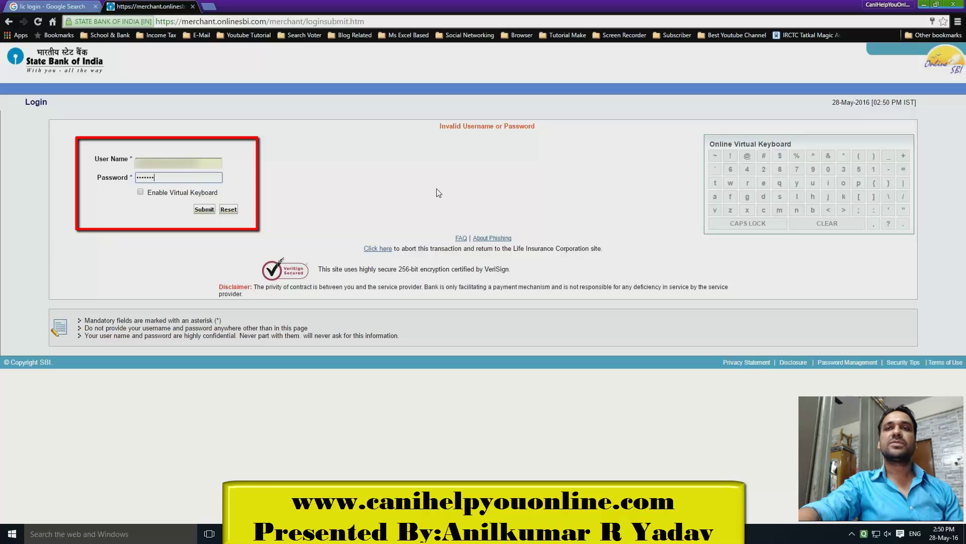
text(••••••••••••••••••••••••)
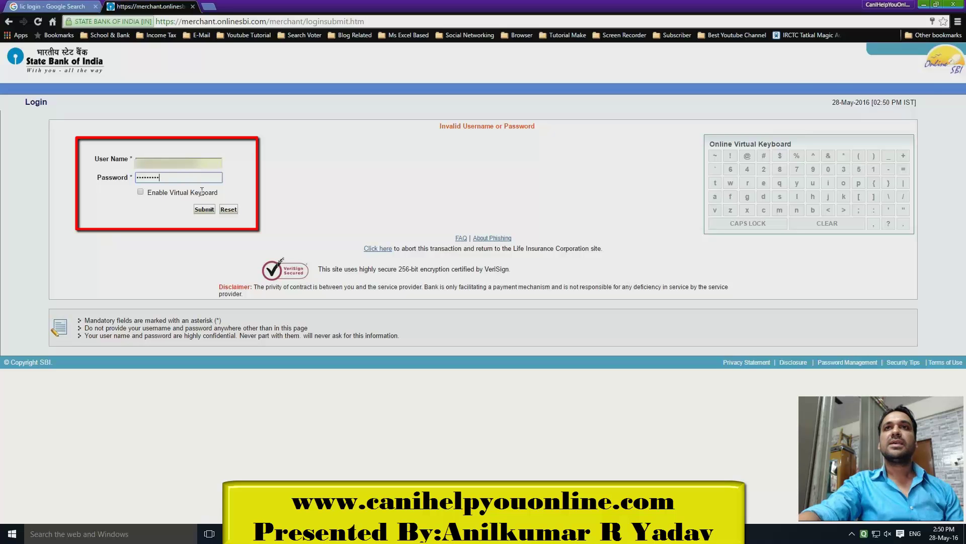
click(204, 209)
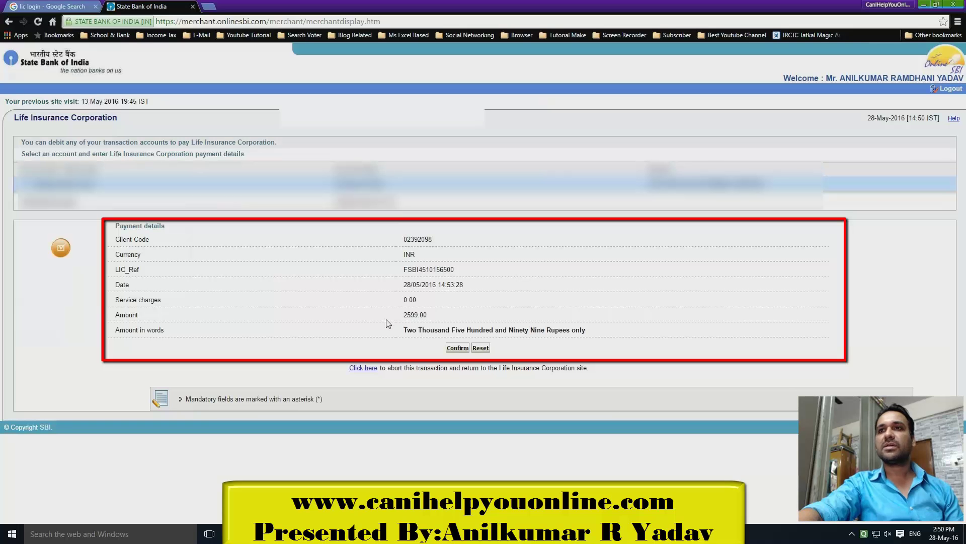
Confirm the Life Insurance Corporation payment details and authorise the transaction with the high security password received on the mobile phone
click(458, 348)
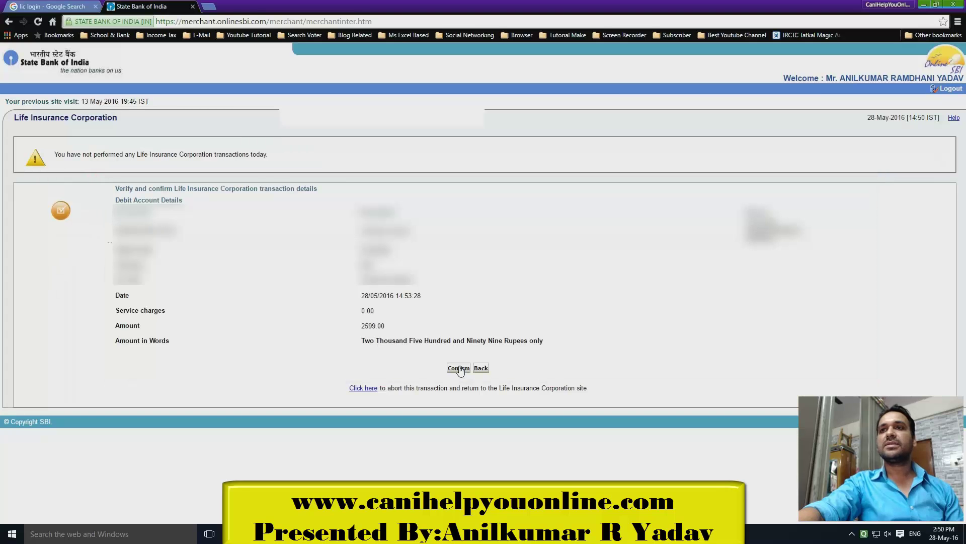
click(458, 368)
click(287, 157)
text(••••)
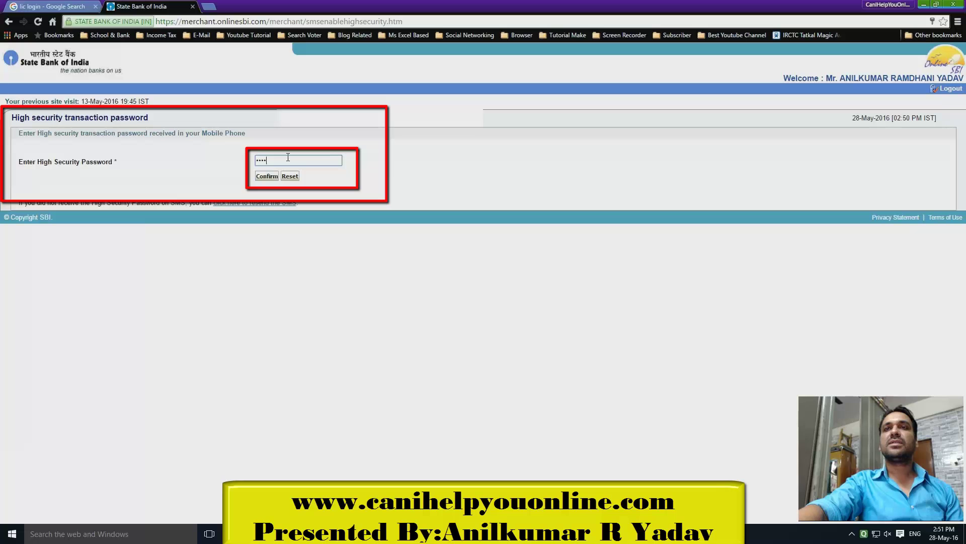
text(••)
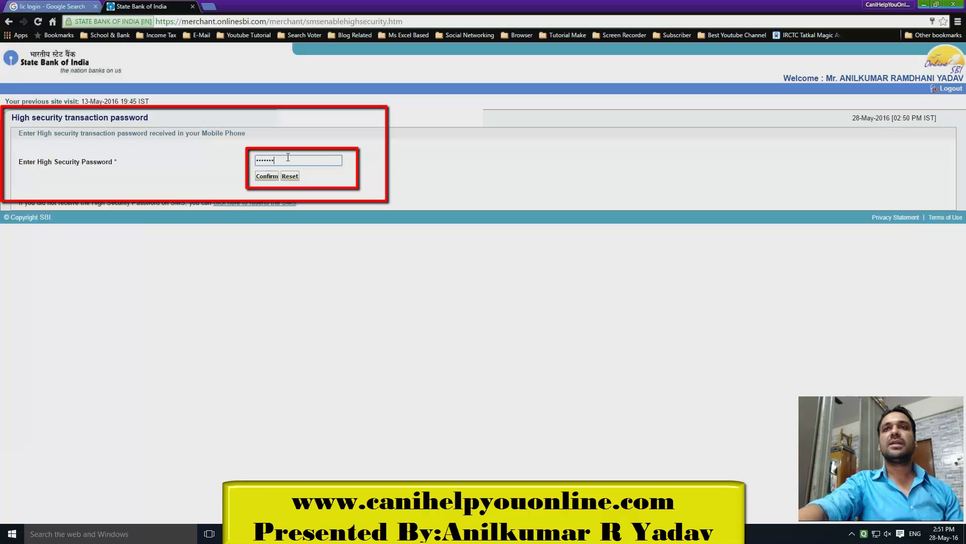
click(267, 175)
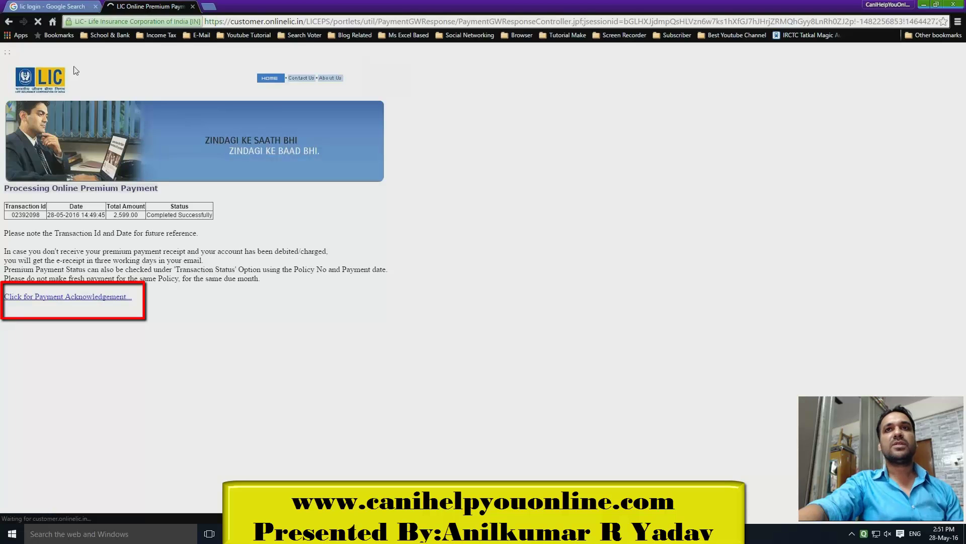
Continue past the payment acknowledgement and list the online premium receipts for financial year 2016-2017
click(89, 297)
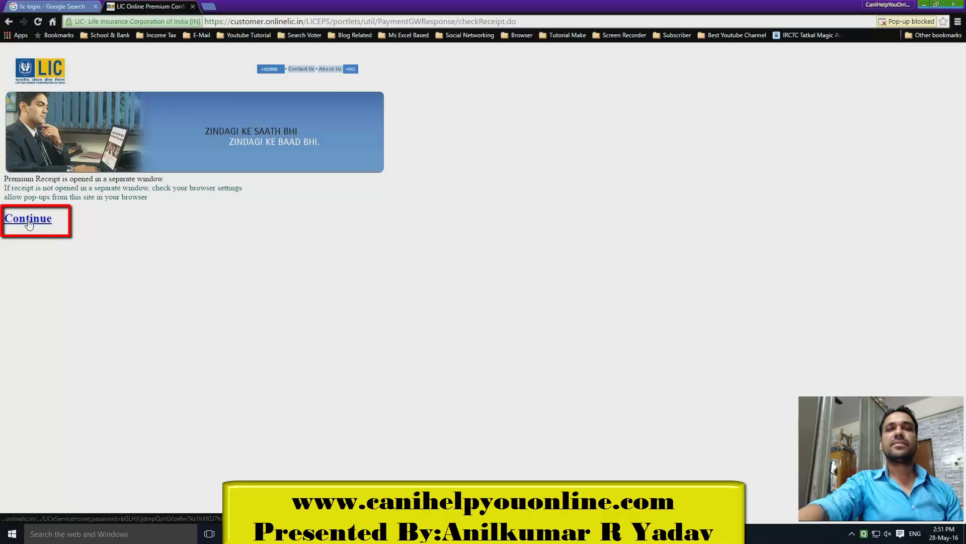
click(27, 218)
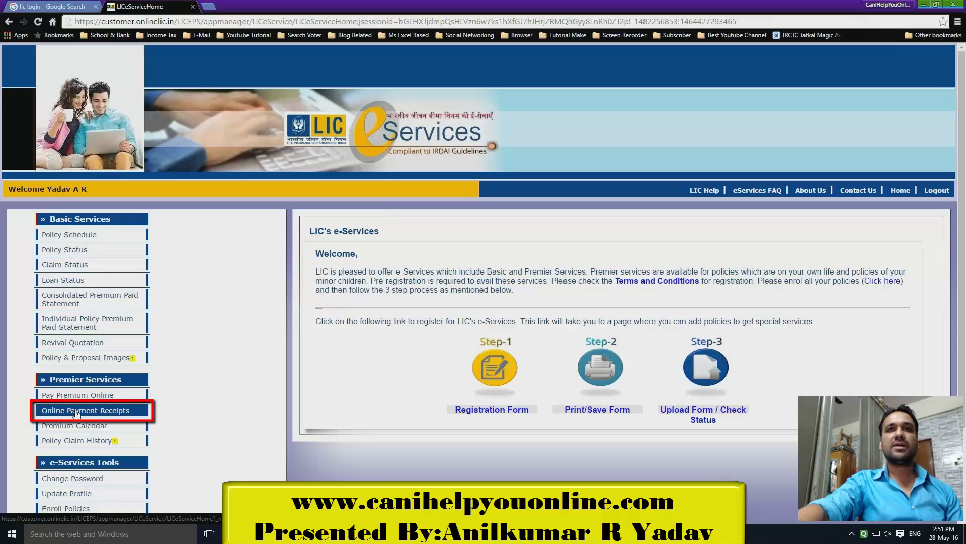
click(94, 412)
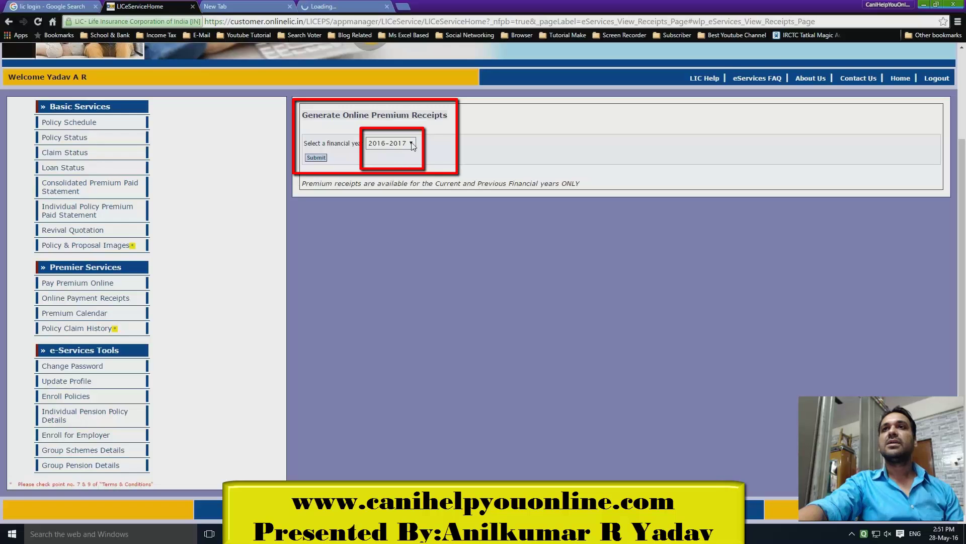
click(412, 144)
click(393, 156)
click(317, 157)
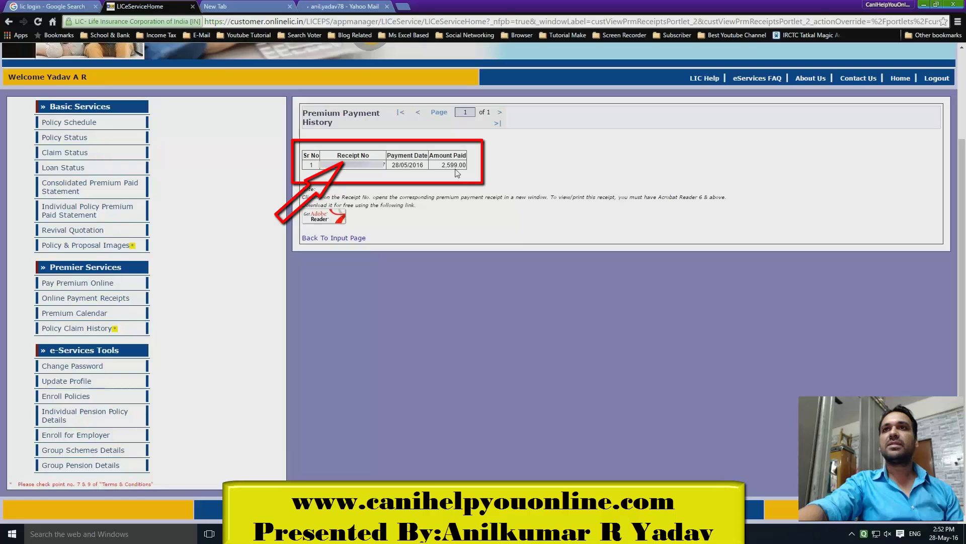
click(348, 168)
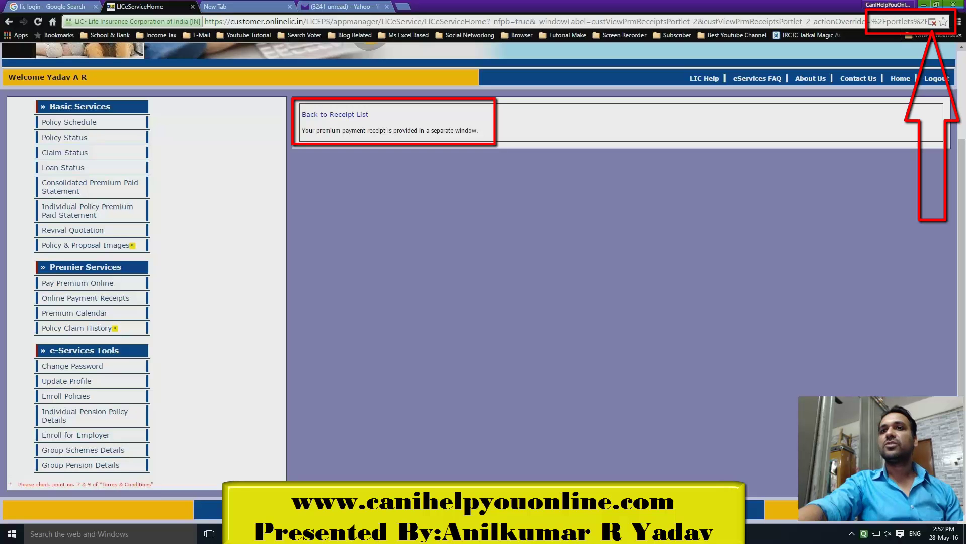
click(933, 23)
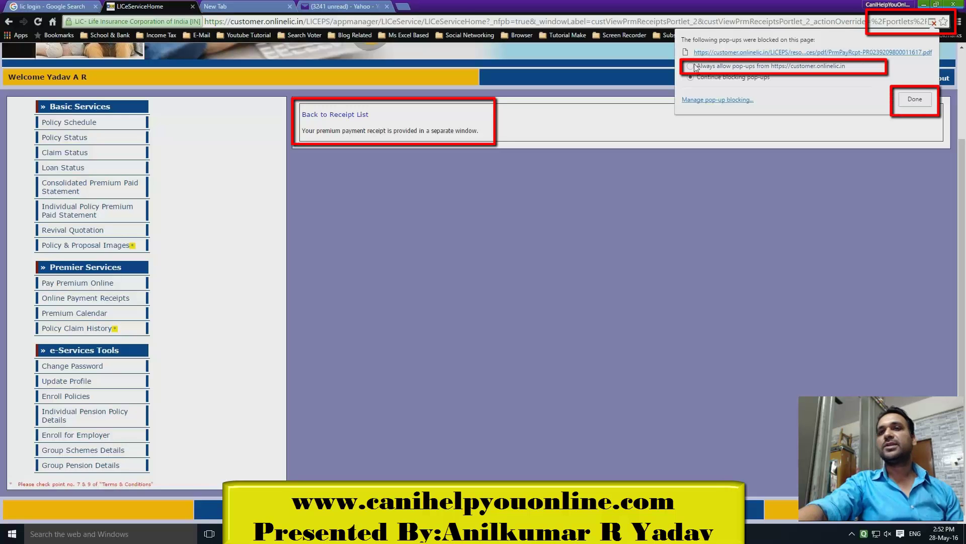
click(922, 99)
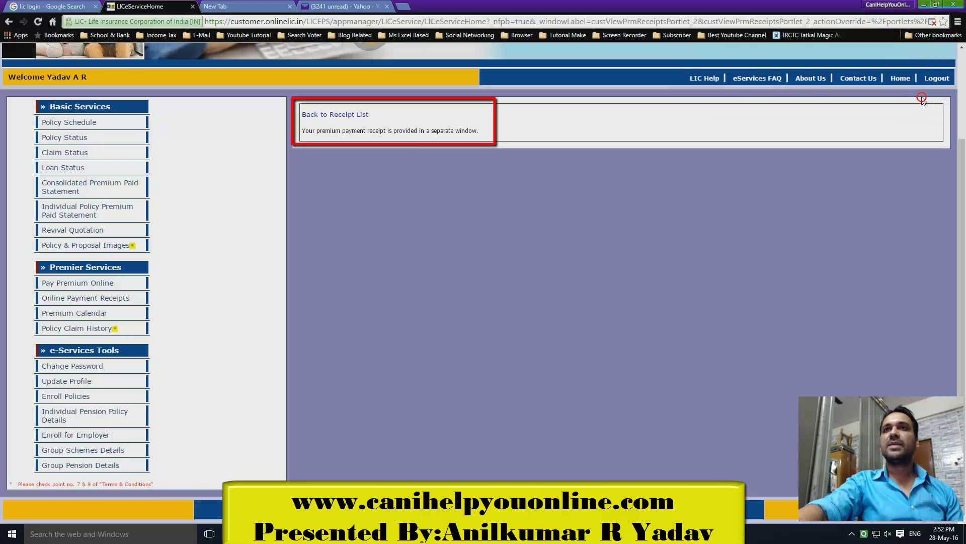
click(330, 115)
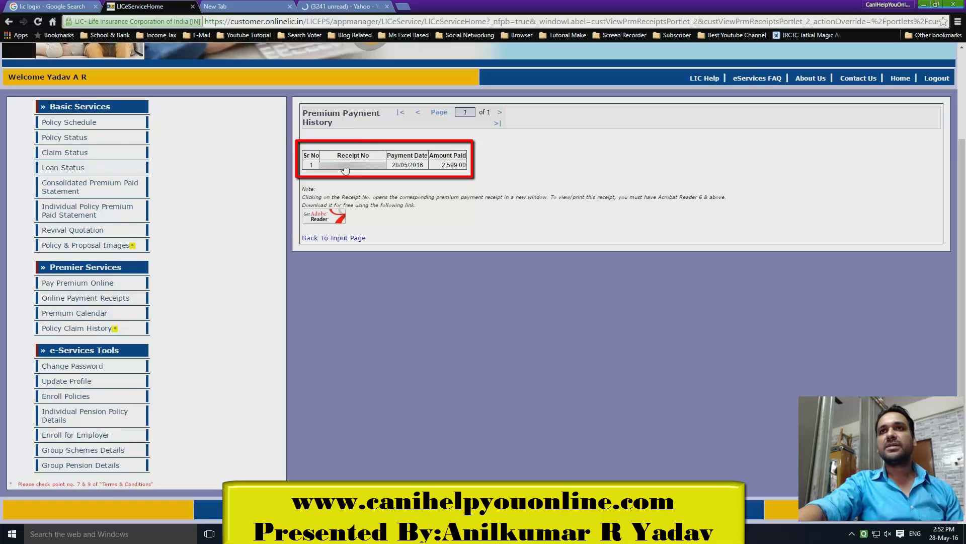
click(345, 166)
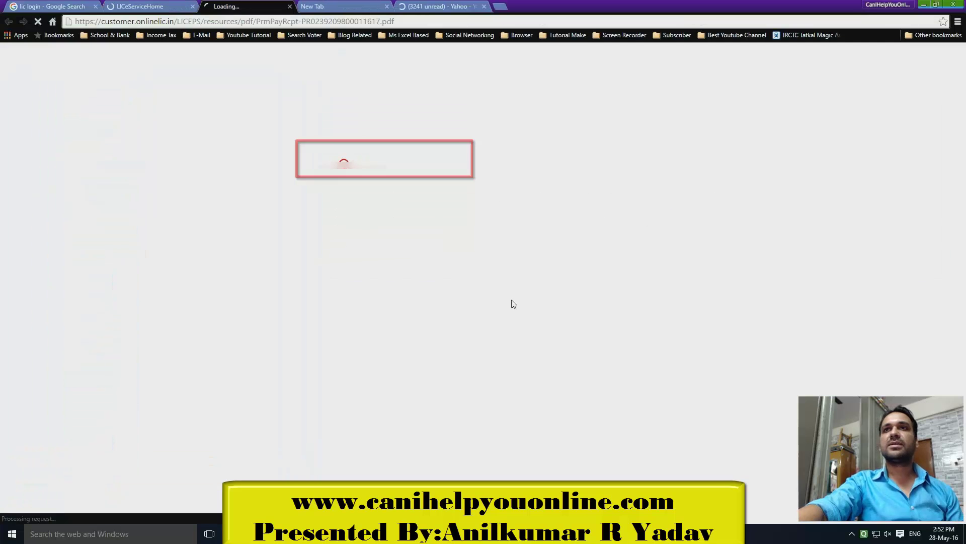